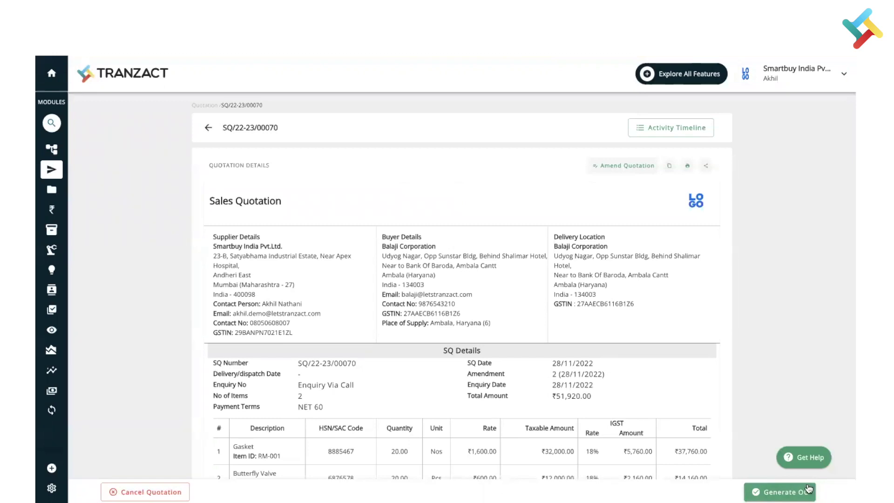
- Generate an Order Confirmation titled 'Sales Of Gasket' with dispatch date 15/12/2022
left_click(766, 492)
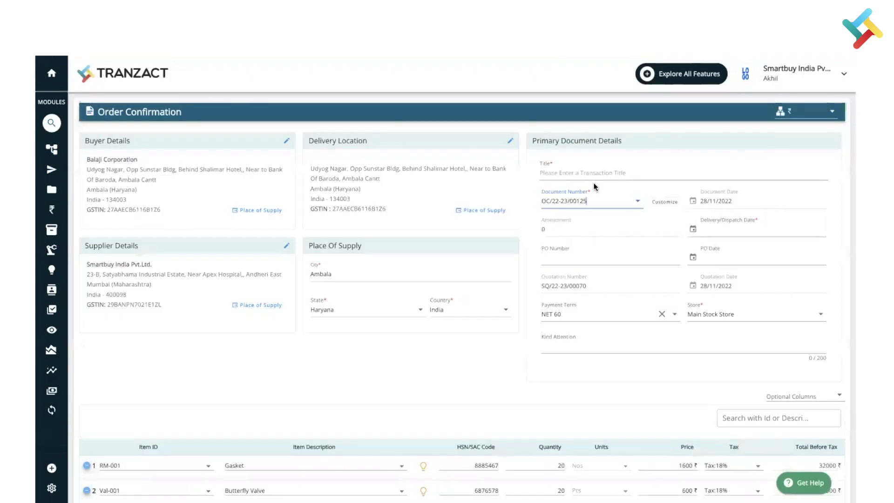
left_click(606, 172)
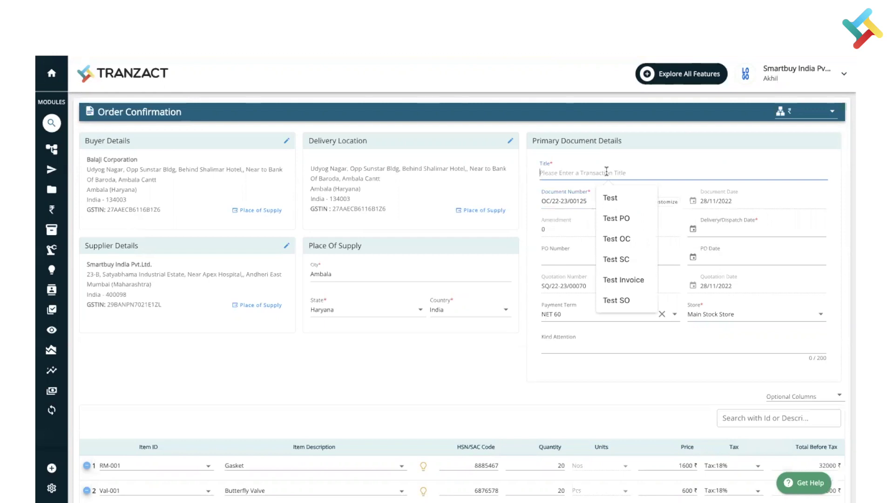
type("Sales")
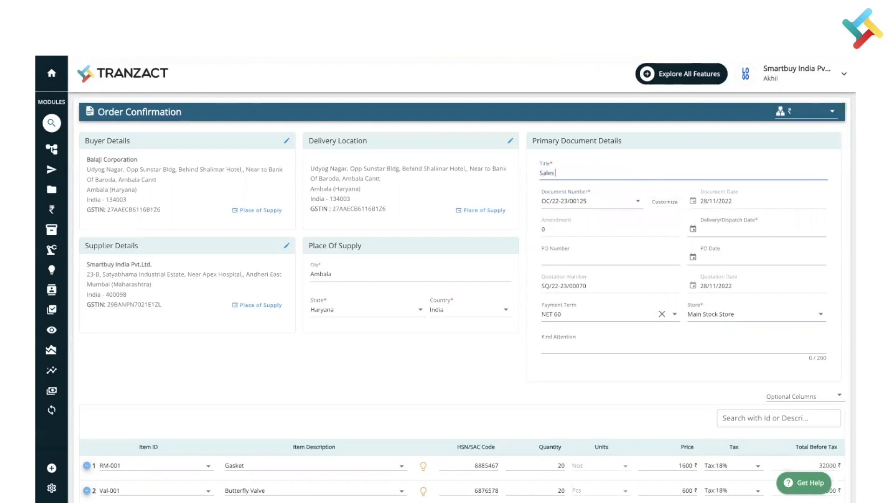
type(" Of Gas")
type("ket")
left_click(731, 227)
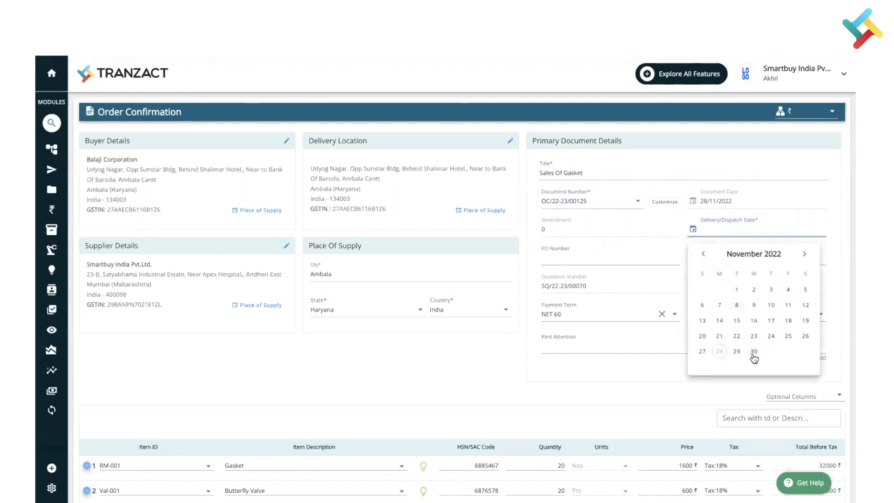
left_click(804, 254)
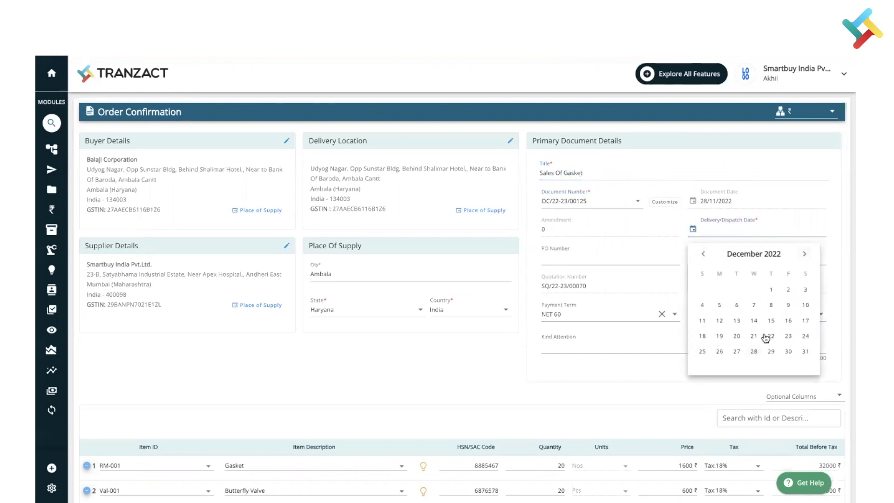
left_click(771, 321)
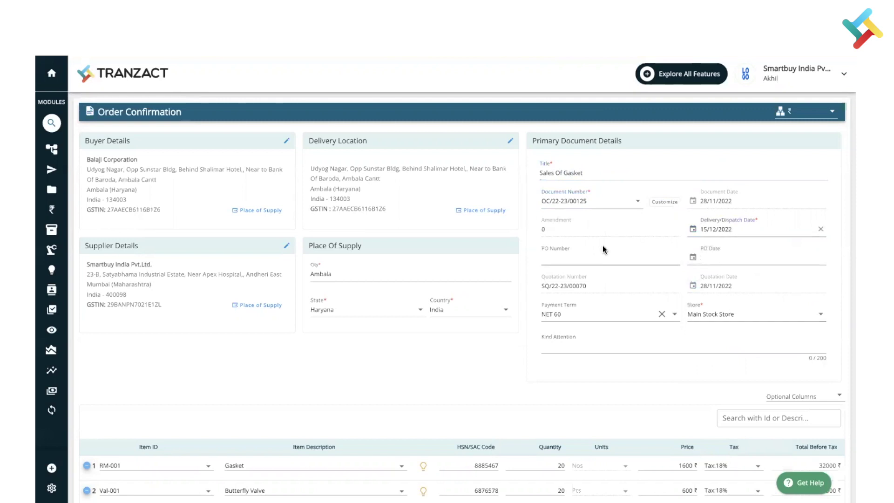
- Enter PO number 'PO Via Email' with PO date 28/11/2022
left_click(587, 260)
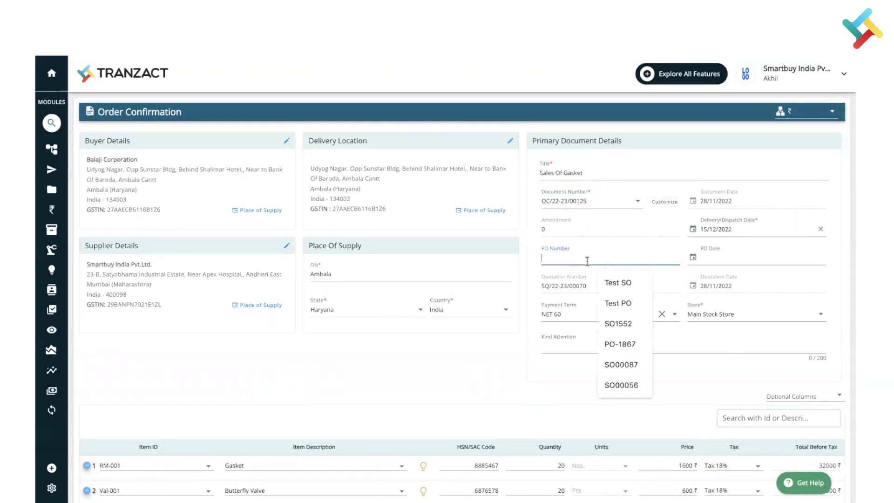
type("PO")
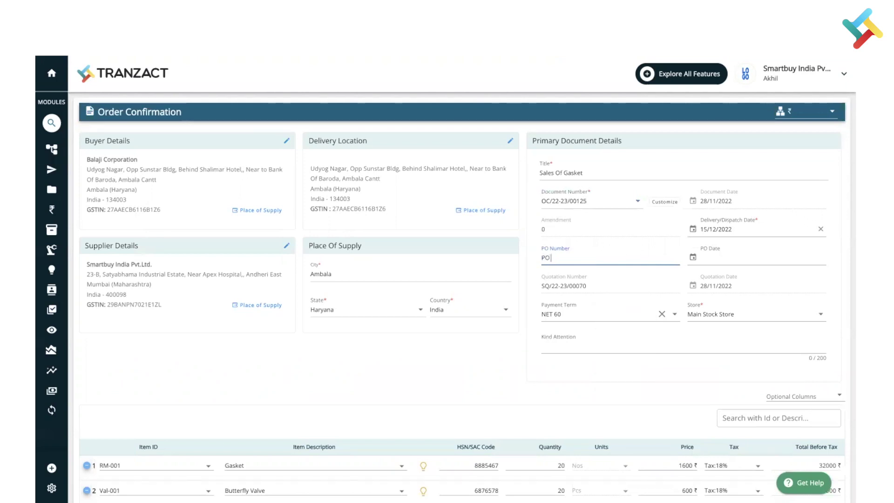
type(" Via Email")
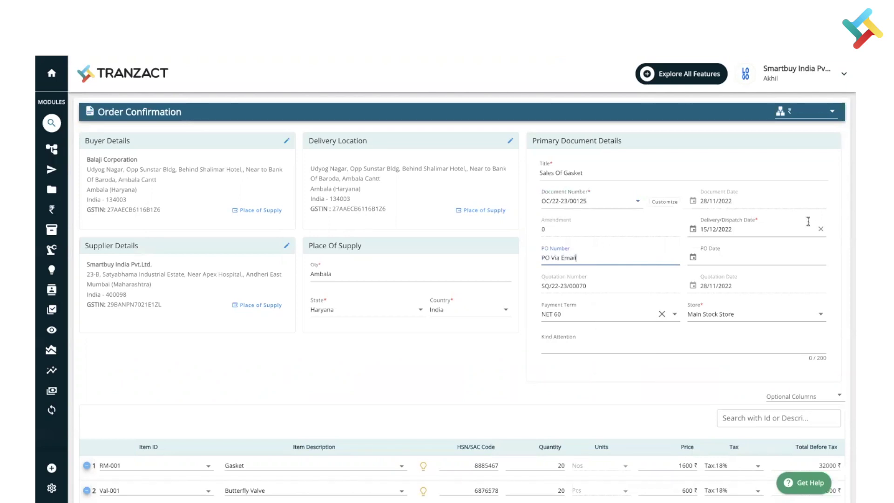
left_click(733, 252)
left_click(725, 377)
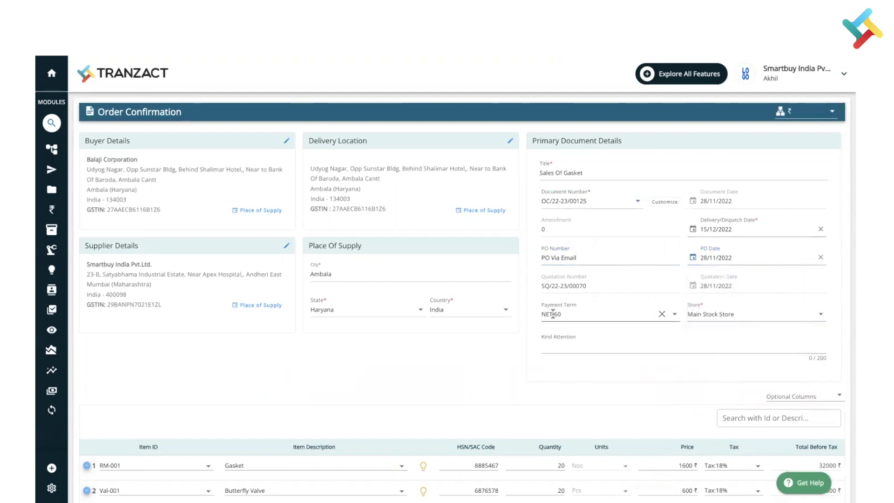
scroll(519, 294, "down", 3)
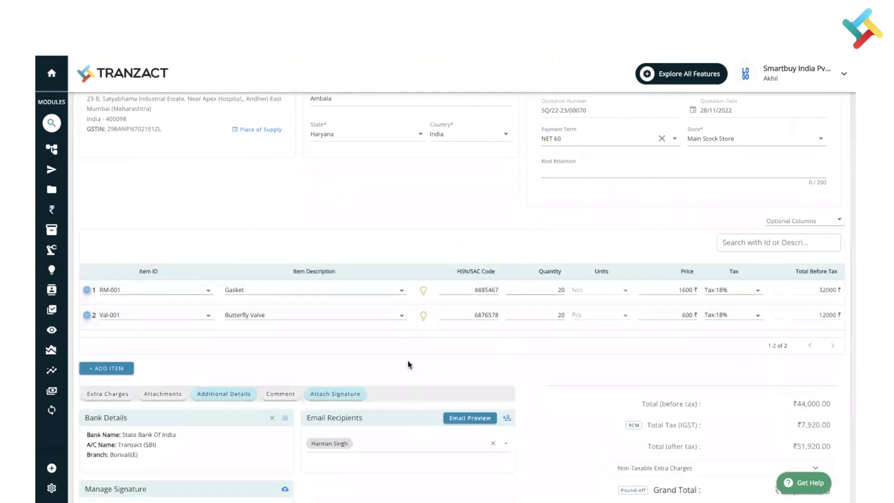
scroll(409, 363, "down", 2)
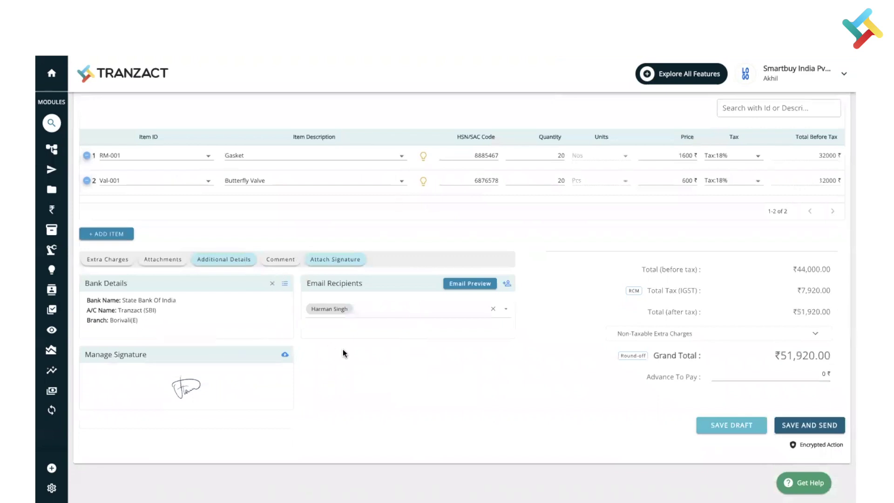
- Add the 'Terms & Conditions - Order Confirmation' terms under Additional Details
left_click(214, 261)
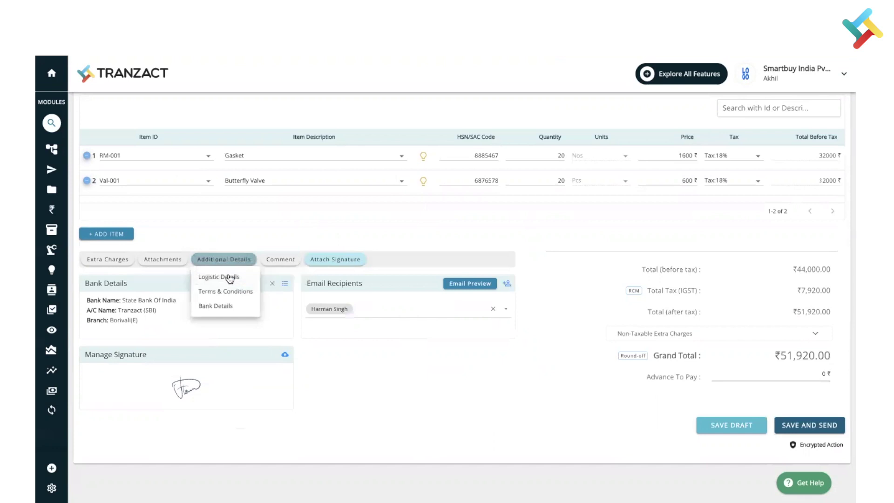
left_click(221, 292)
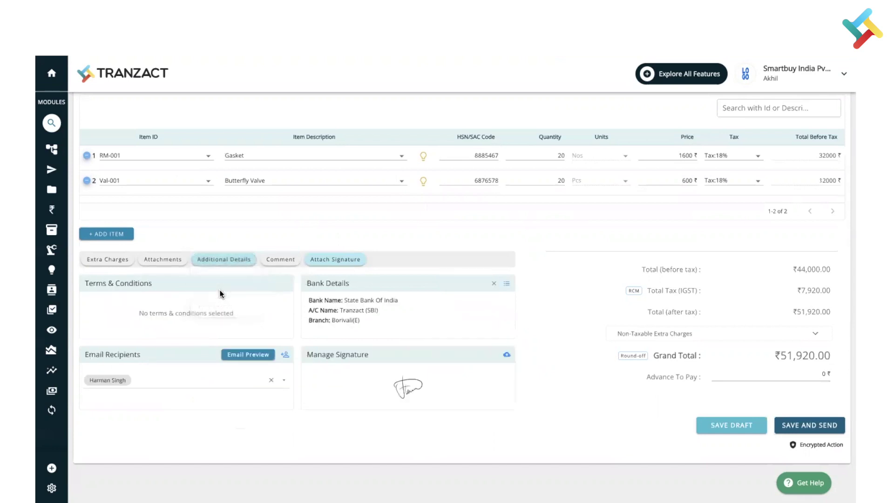
left_click(287, 284)
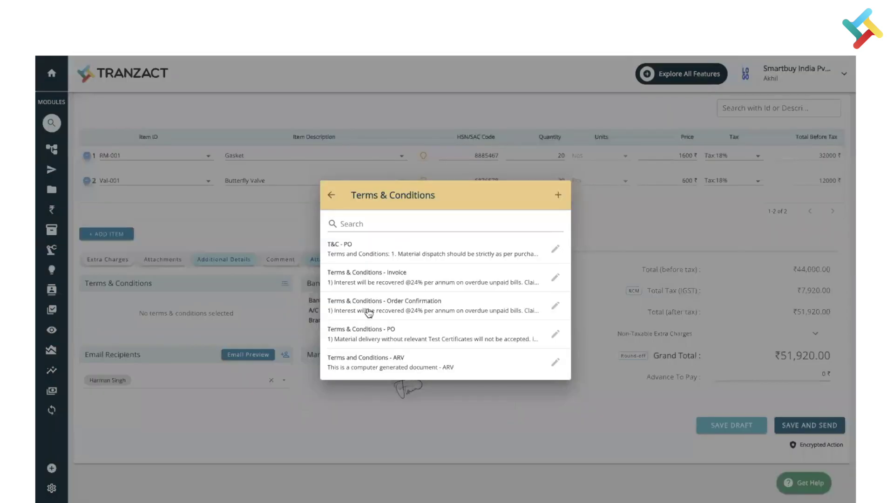
left_click(396, 306)
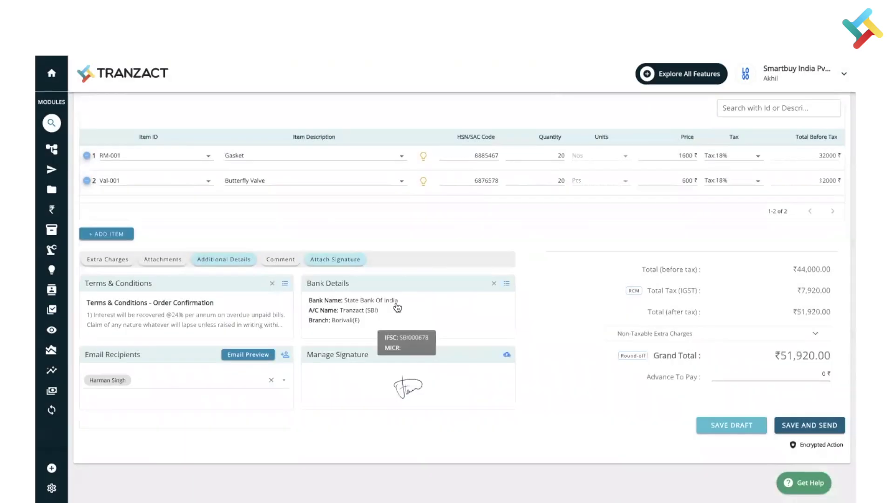
scroll(430, 326, "down", 1)
scroll(430, 325, "up", 1)
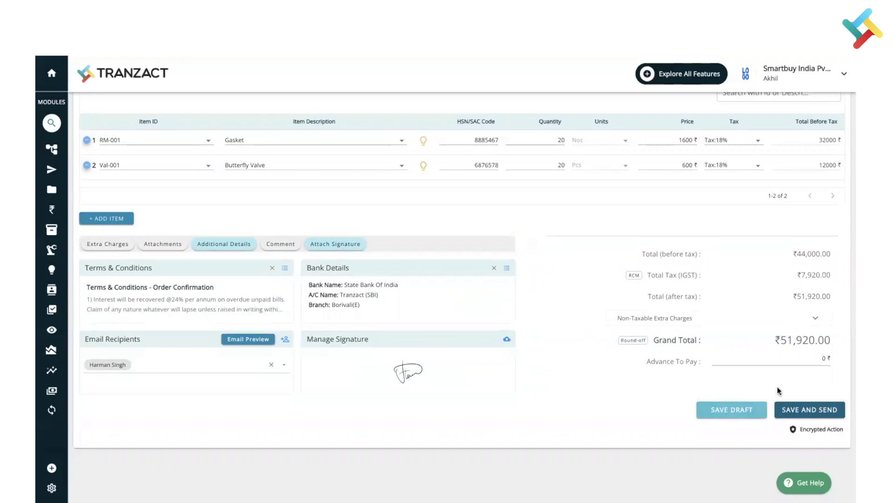
- Save and send order confirmation OC/22-23/00125
left_click(838, 409)
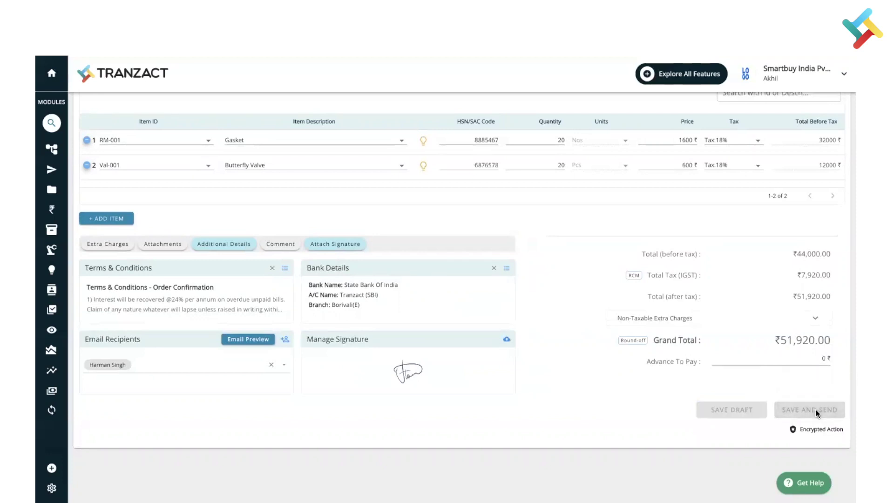